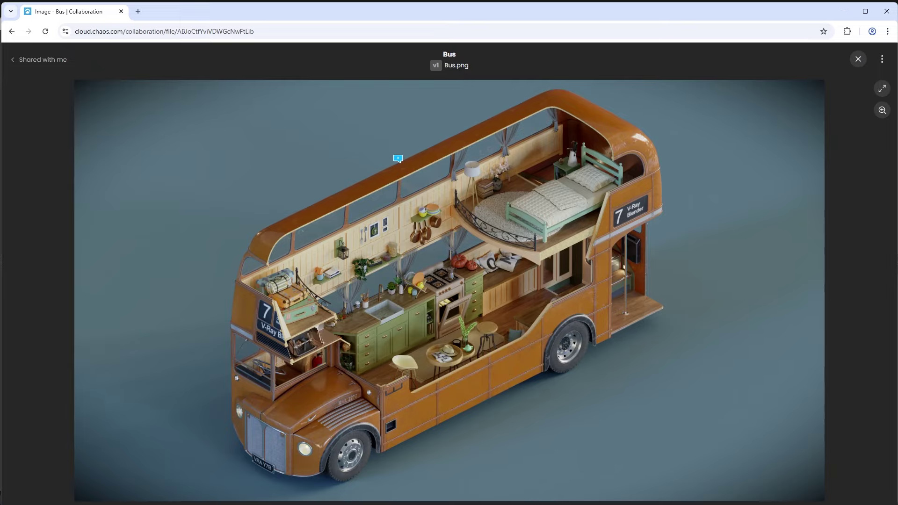
Step: Pin the comment 'Can you make the bus red?' on the bus, marked with a red box and arrow
click(402, 157)
text(Can you make the bus red?)
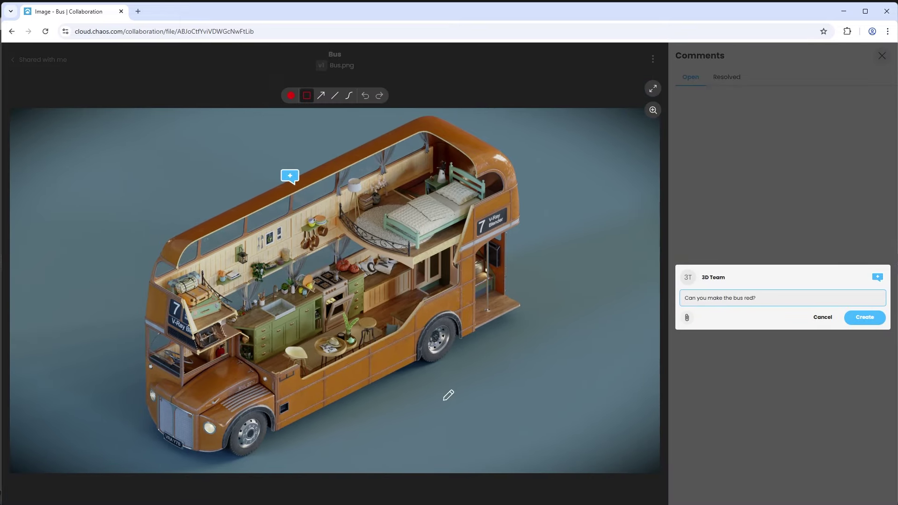
drag(441, 399, 340, 308)
click(321, 96)
drag(486, 420, 414, 357)
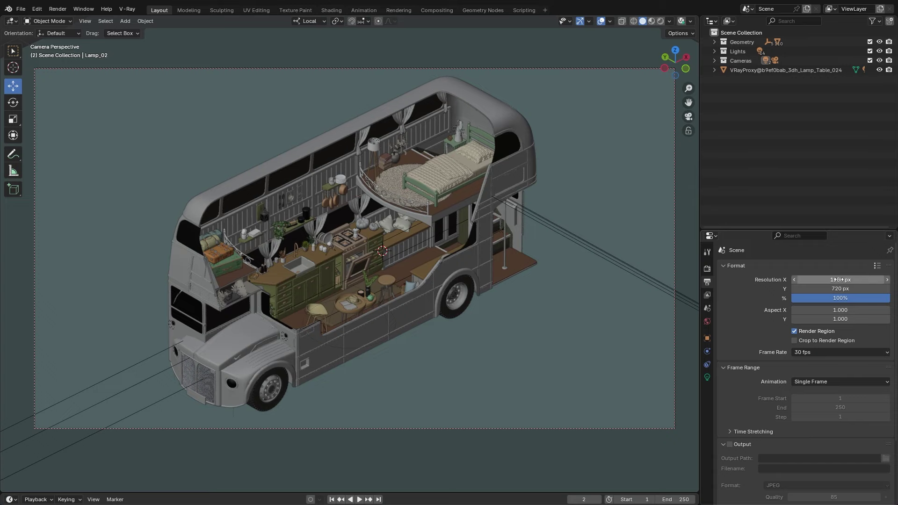
Step: Set the output resolution to 1920 × 1080
click(837, 280)
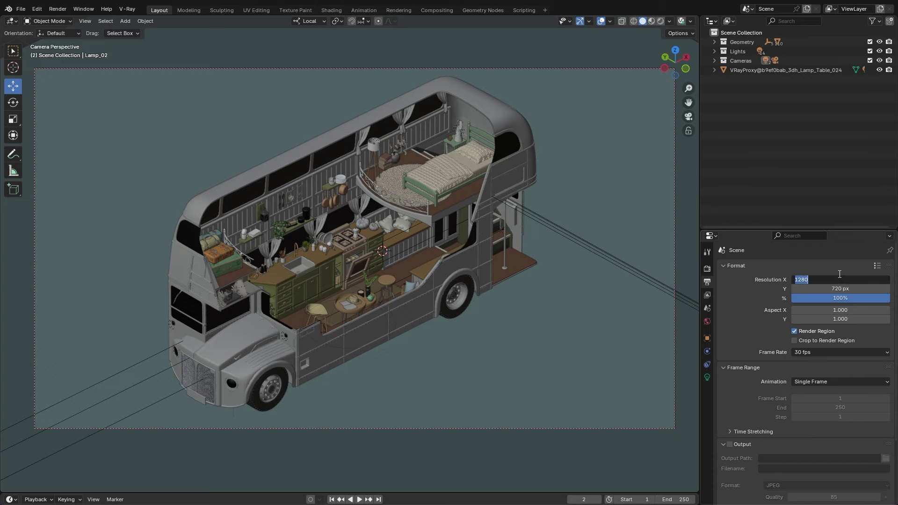
text(1920)
key(Return)
click(840, 288)
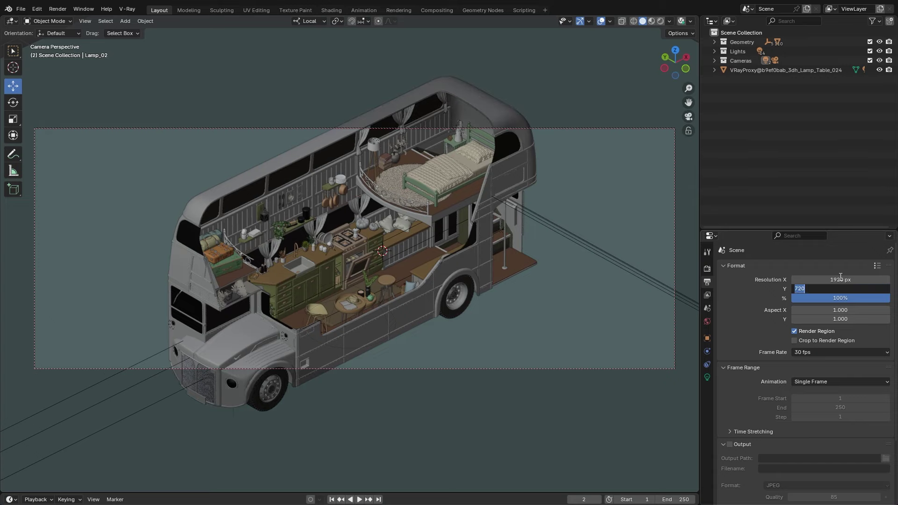
text(1080)
key(Return)
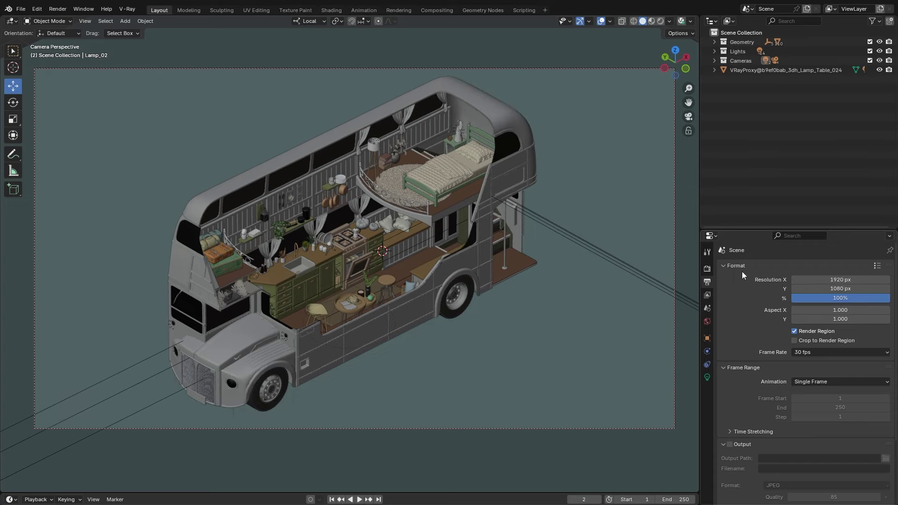
Step: Switch the V-Ray sampler to Progressive with a 0.005 noise limit
click(708, 269)
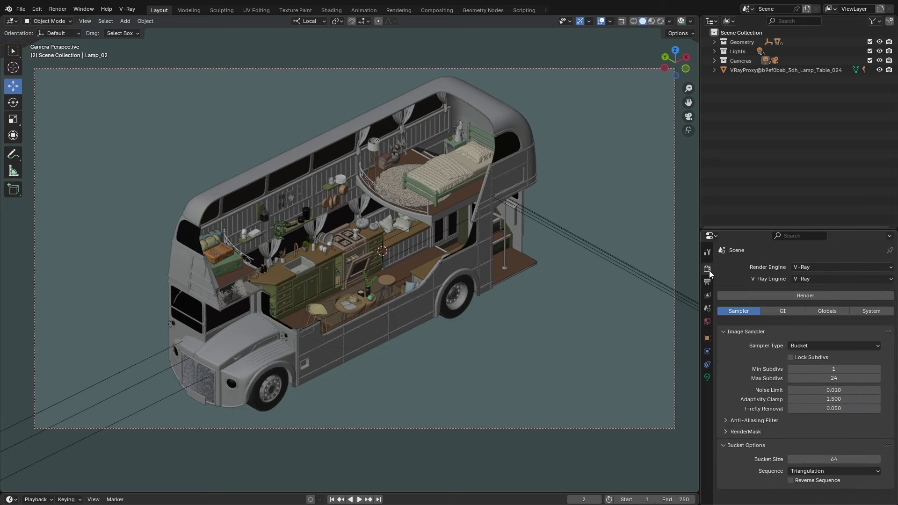
click(799, 345)
click(803, 367)
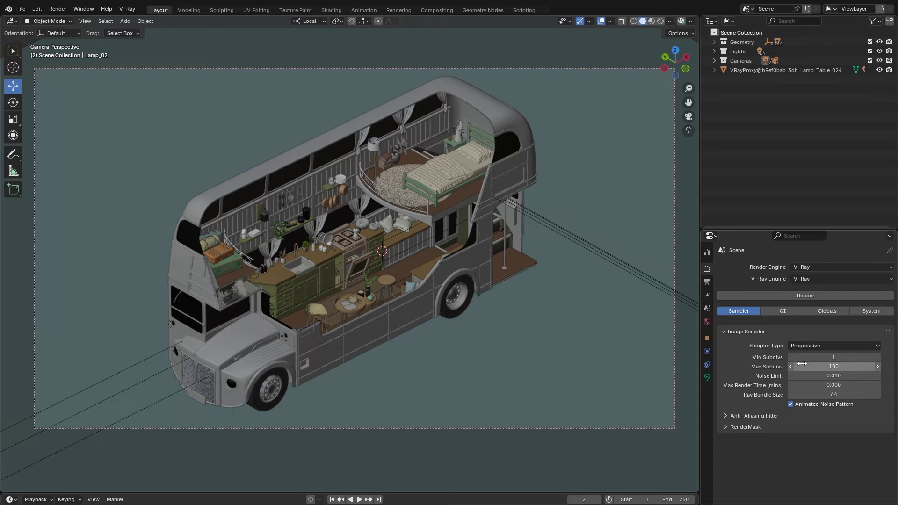
click(835, 376)
text(0.00)
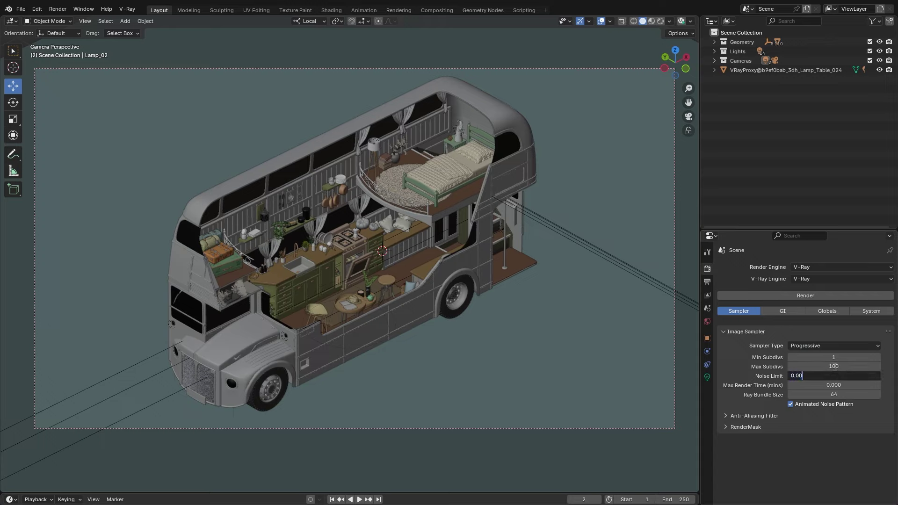
text(5)
key(Return)
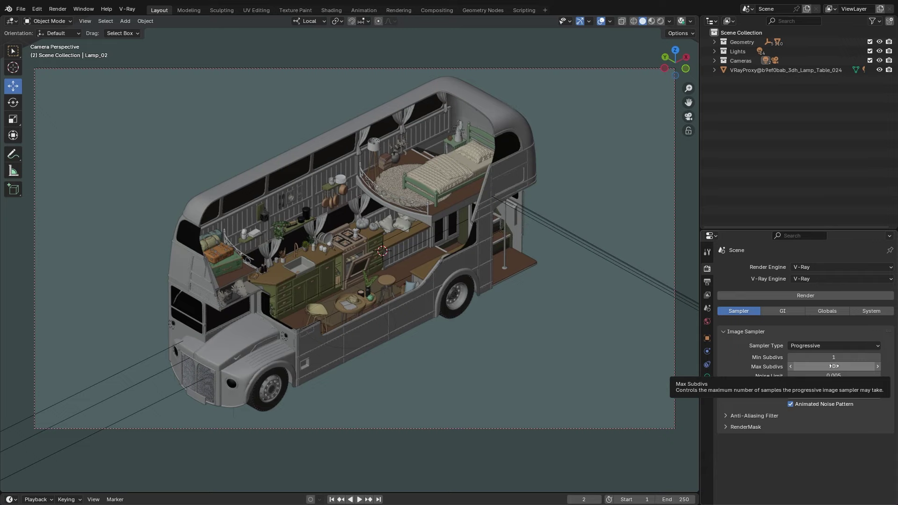
Step: Enable the Light Mix and Denoiser render channels in the view layer settings
click(707, 295)
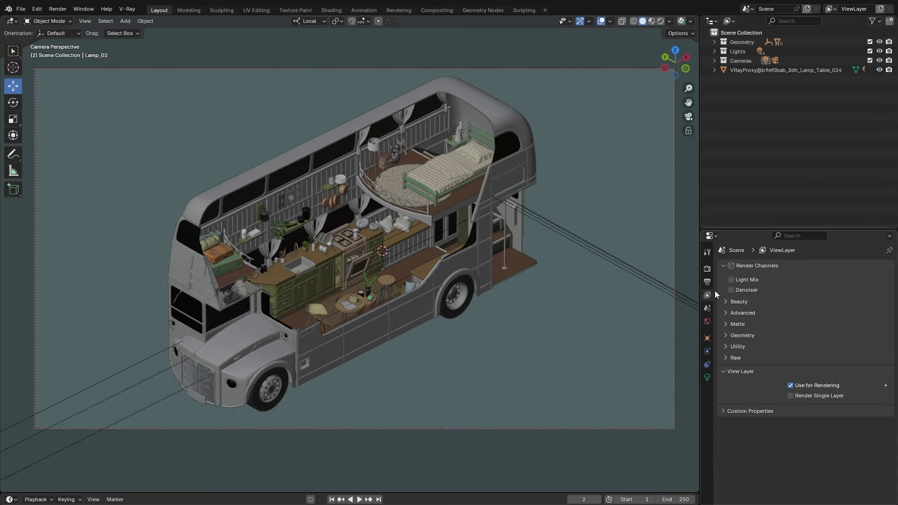
click(728, 301)
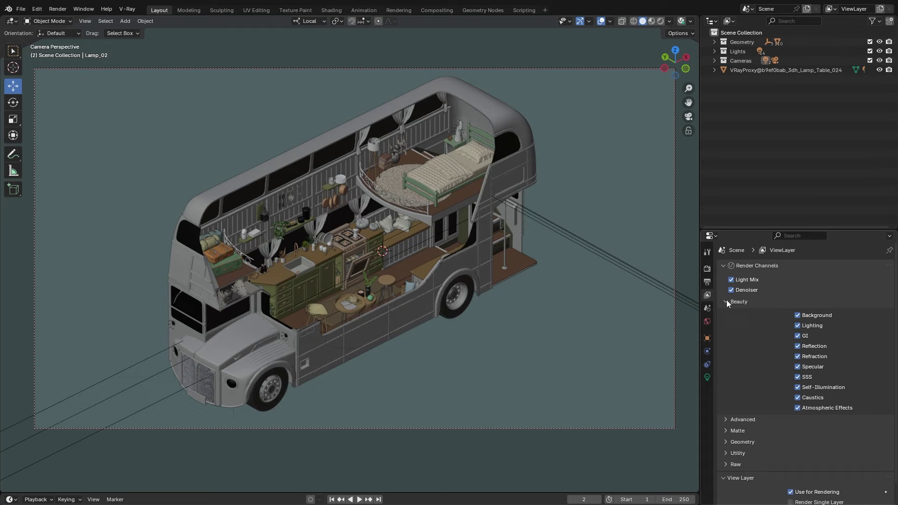
click(125, 9)
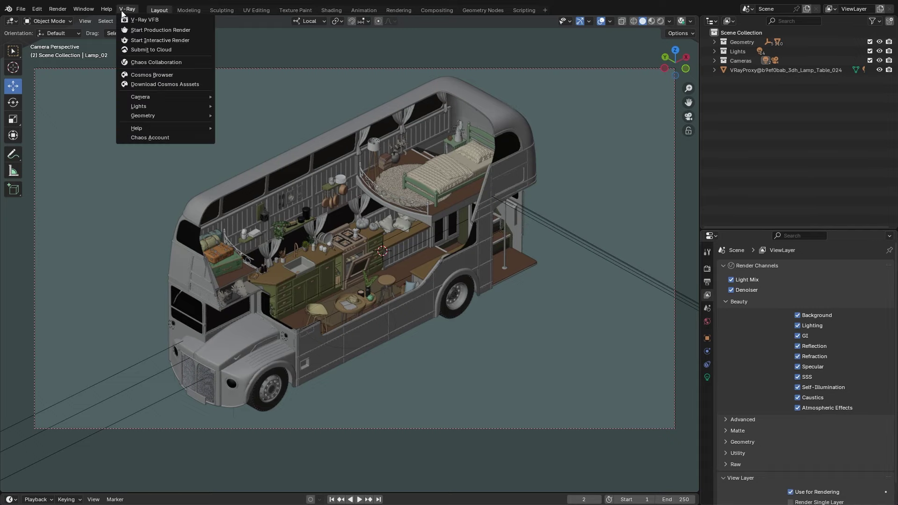
Step: Submit the bus scene to Chaos Cloud under project 'Blender' with job name 'Bus'
click(151, 49)
click(449, 255)
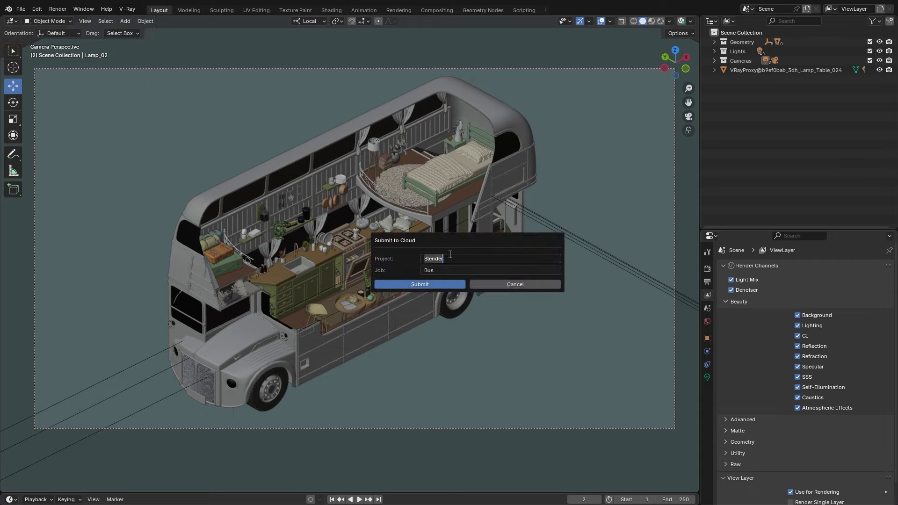
click(448, 269)
click(439, 285)
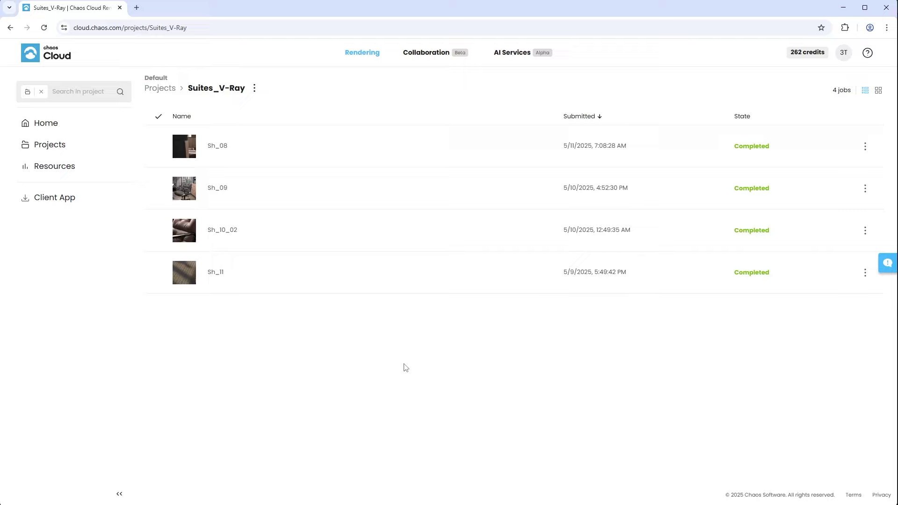
Step: Open the Sh_08 job, view its rendered frames as a gallery and play them back
click(252, 157)
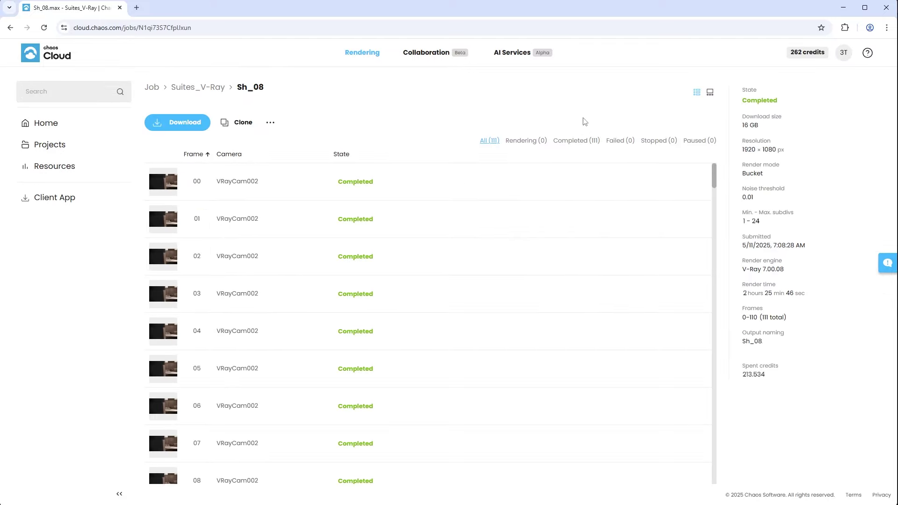
click(709, 93)
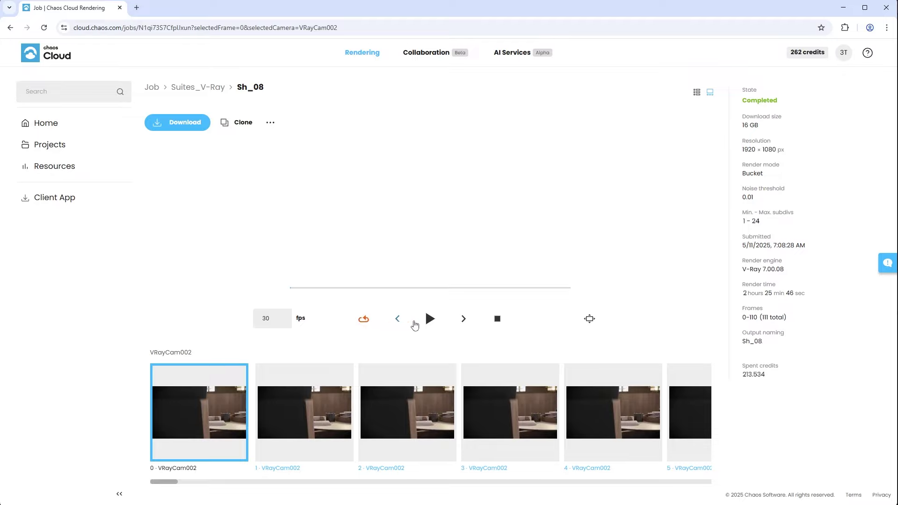
click(427, 320)
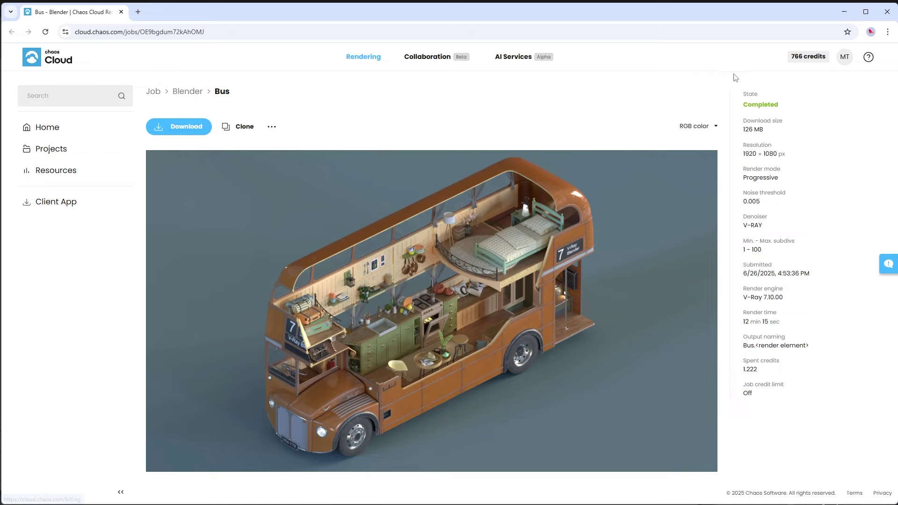
Step: Download the Bus job's outputs to the Bus folder via the Chaos Cloud Rendering App and locate Bus.exr
click(186, 126)
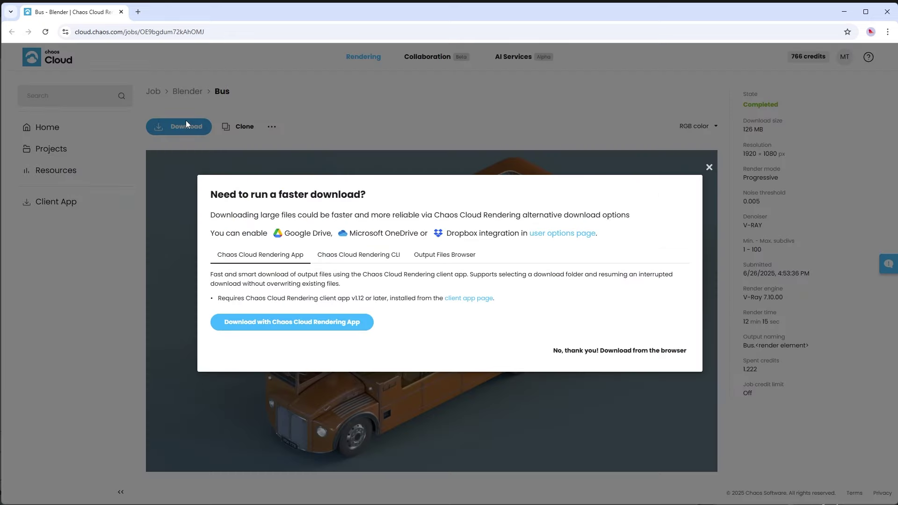
click(243, 319)
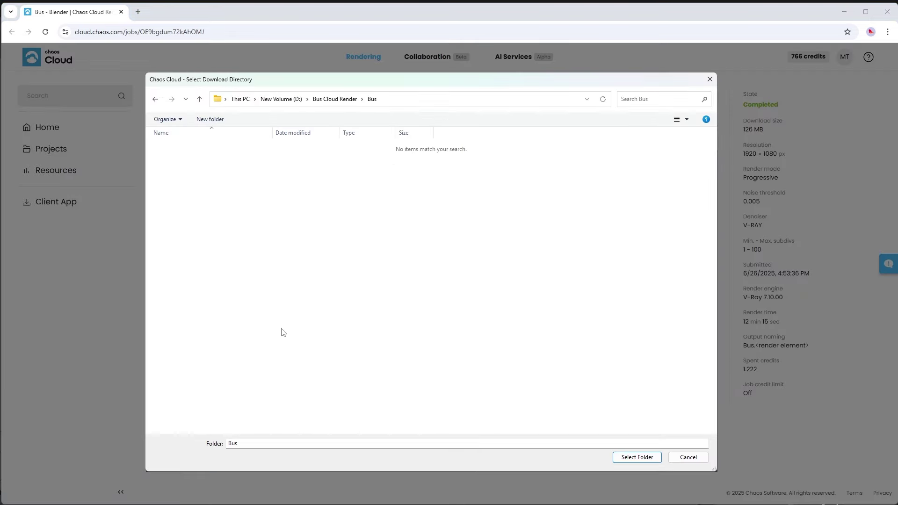
click(632, 459)
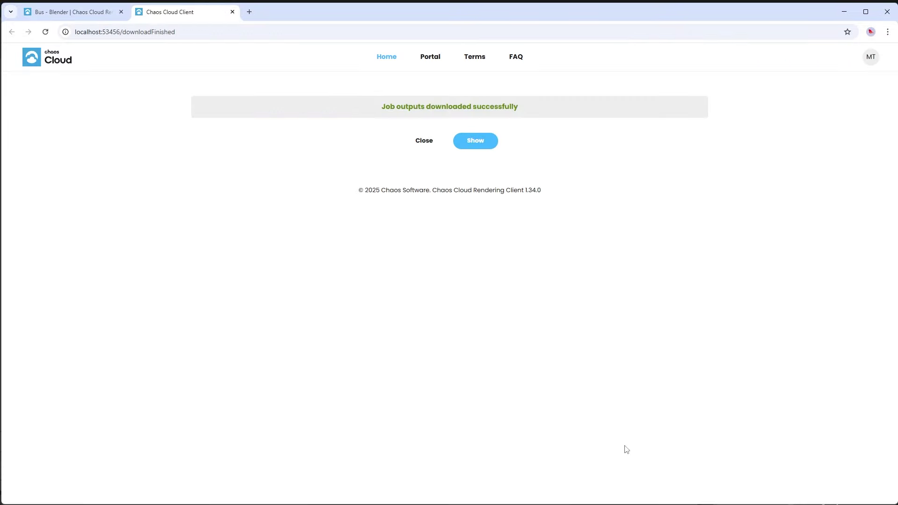
click(472, 144)
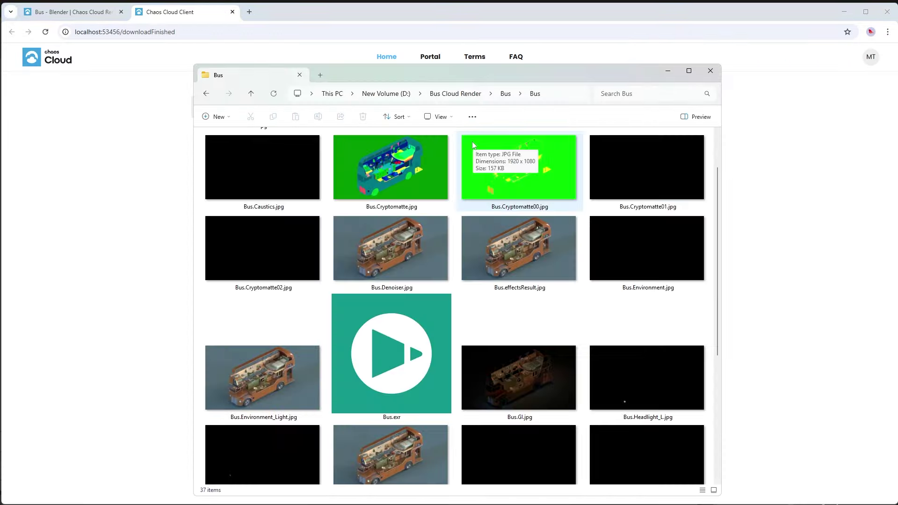
click(384, 344)
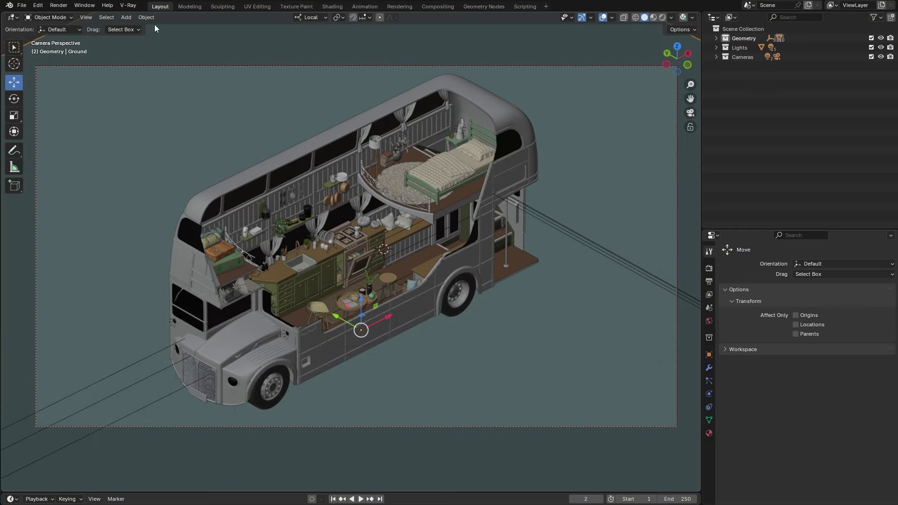
click(128, 5)
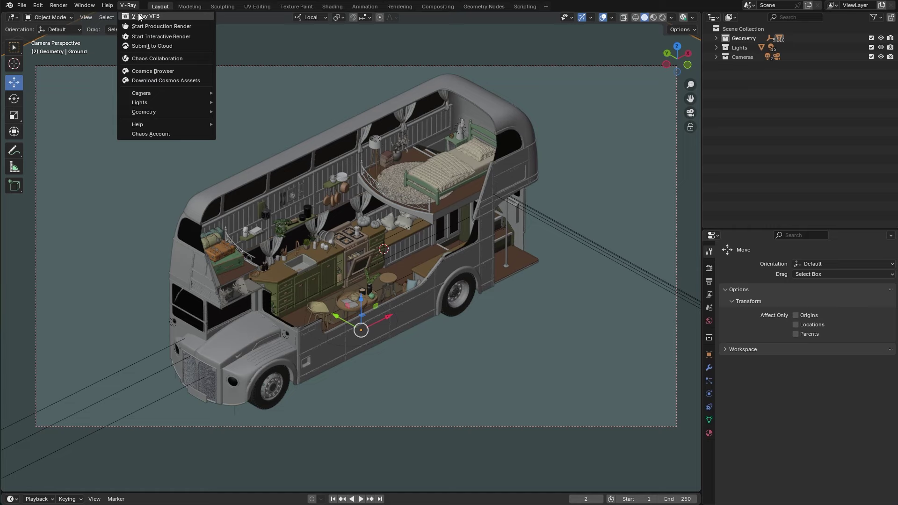
Step: Load the downloaded Bus.exr into the V-Ray Frame Buffer with File > Load image
click(141, 16)
click(11, 161)
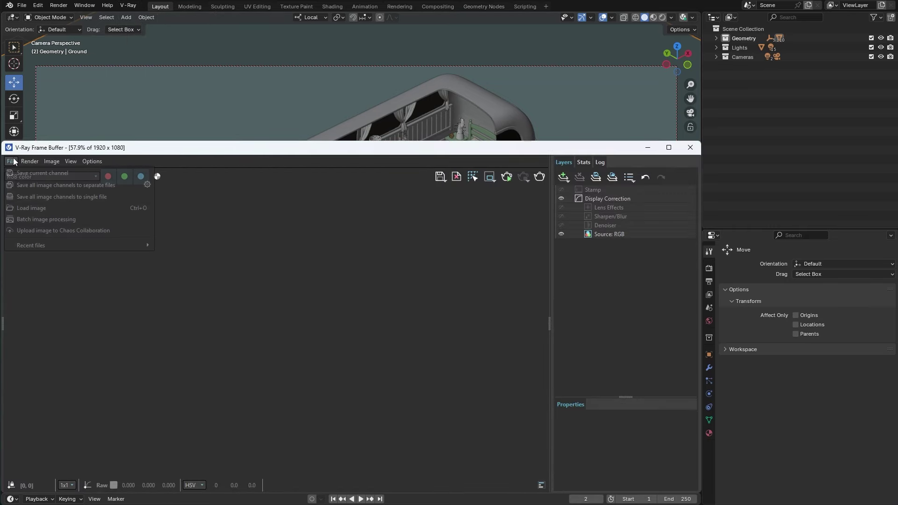
click(26, 210)
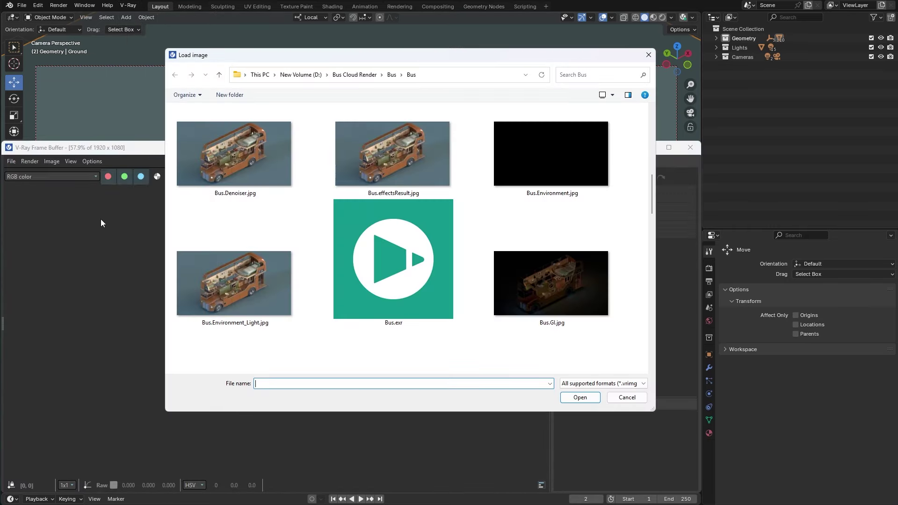
double_click(348, 231)
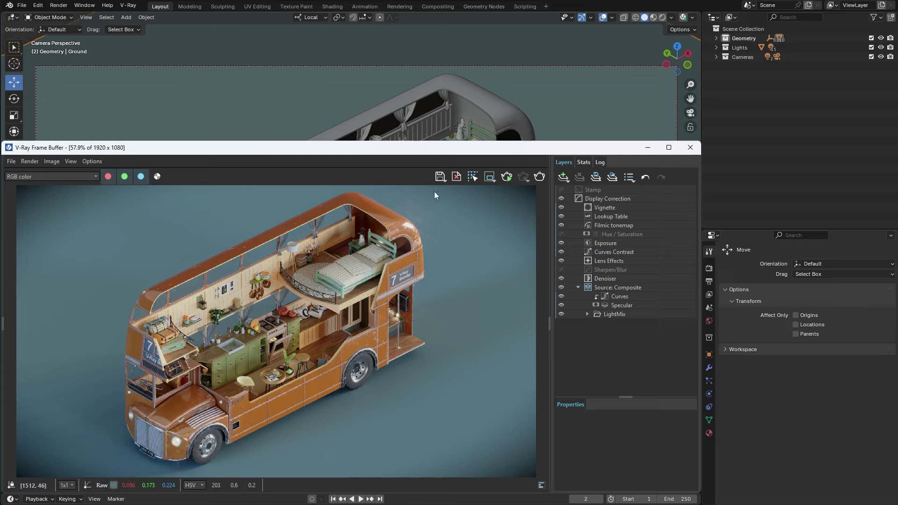
click(440, 177)
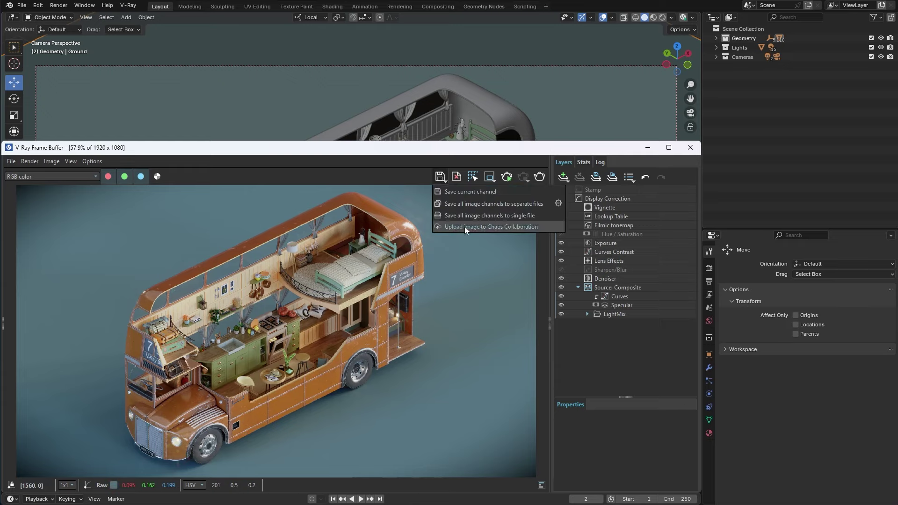
click(425, 228)
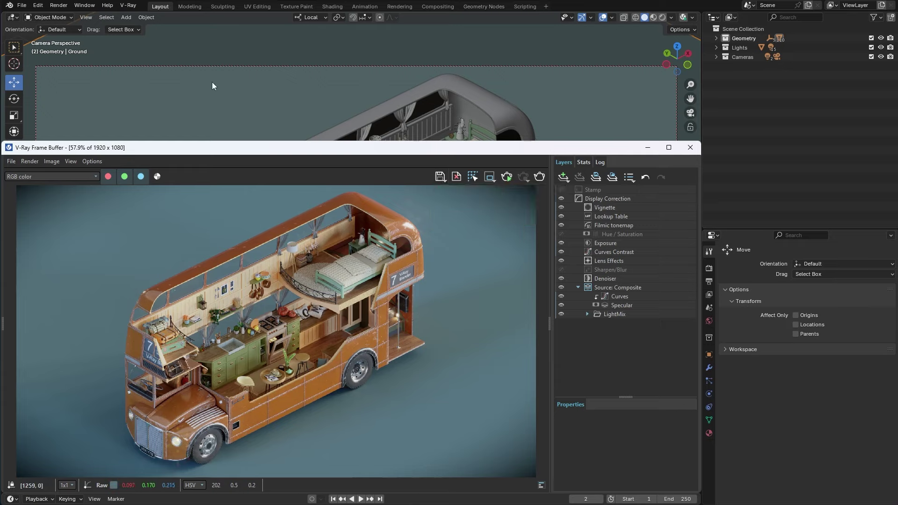
Step: Start a Chaos Collaboration upload of the render into a new project named 'Blender'
click(128, 5)
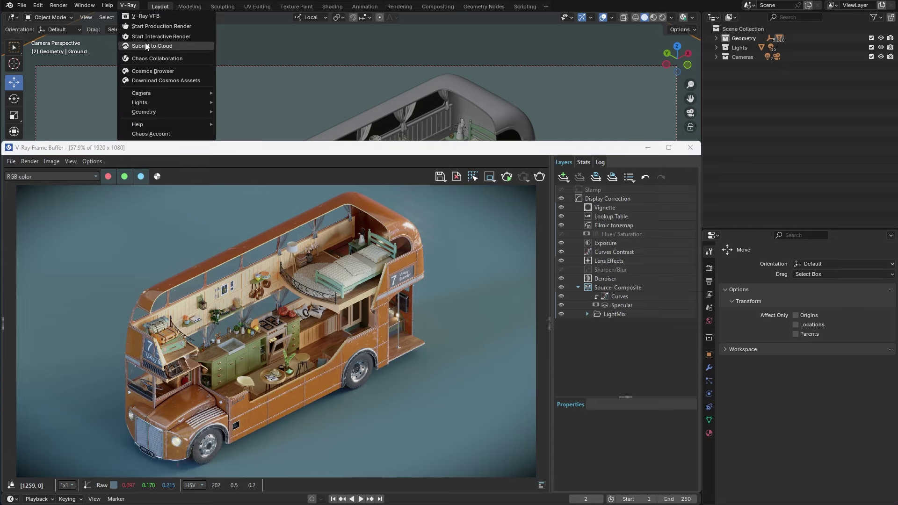
click(149, 58)
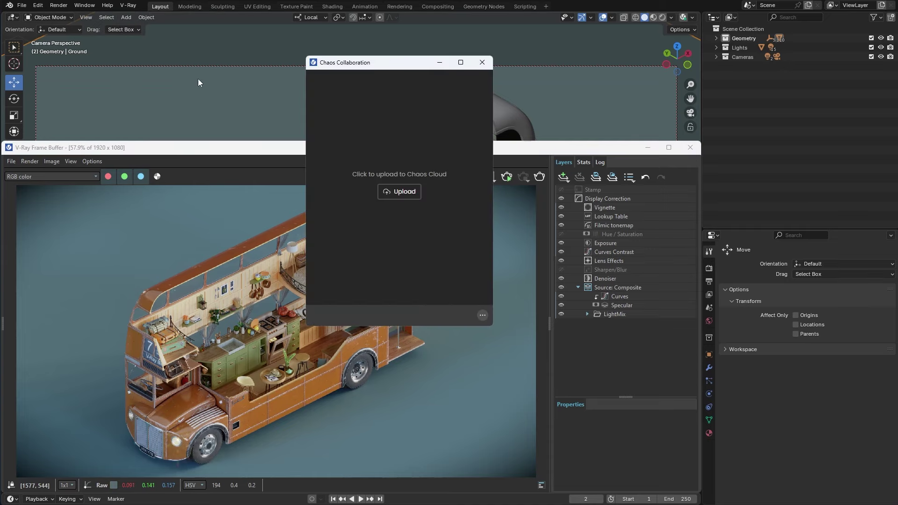
click(402, 193)
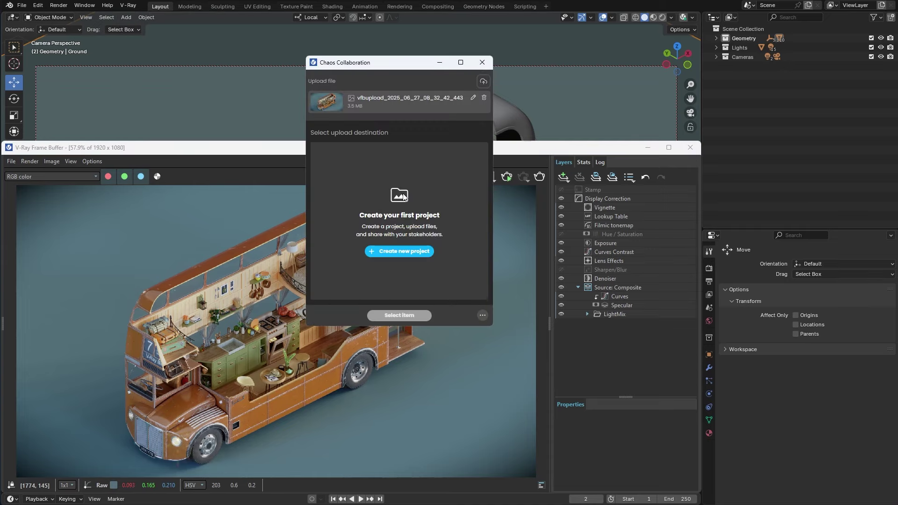
click(398, 250)
text(Blender)
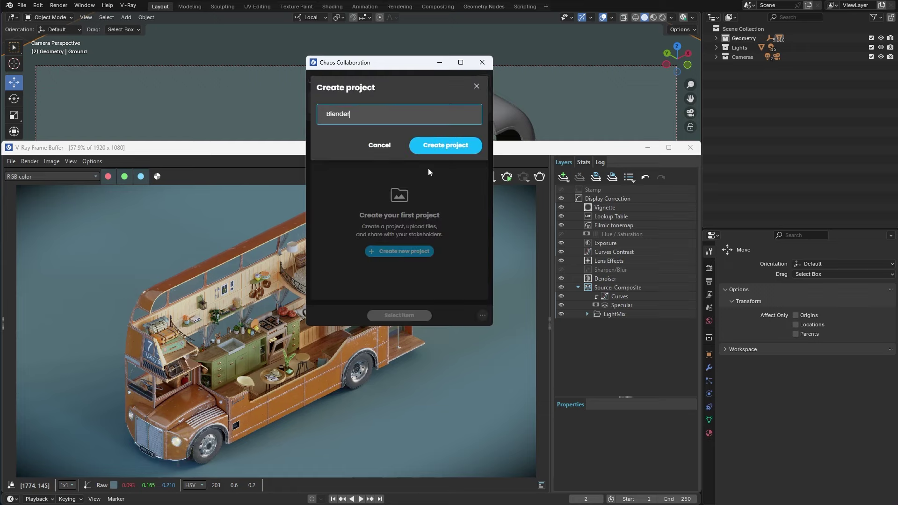
click(433, 149)
Step: Rename the upload to 'Bus', upload it, and open it in Chaos Cloud
click(473, 98)
key(BackSpace)
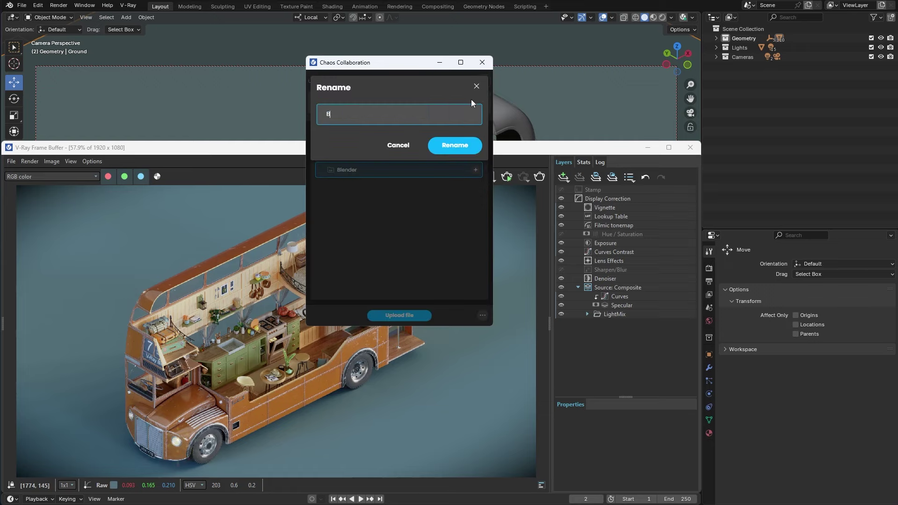
text(Bus)
click(455, 146)
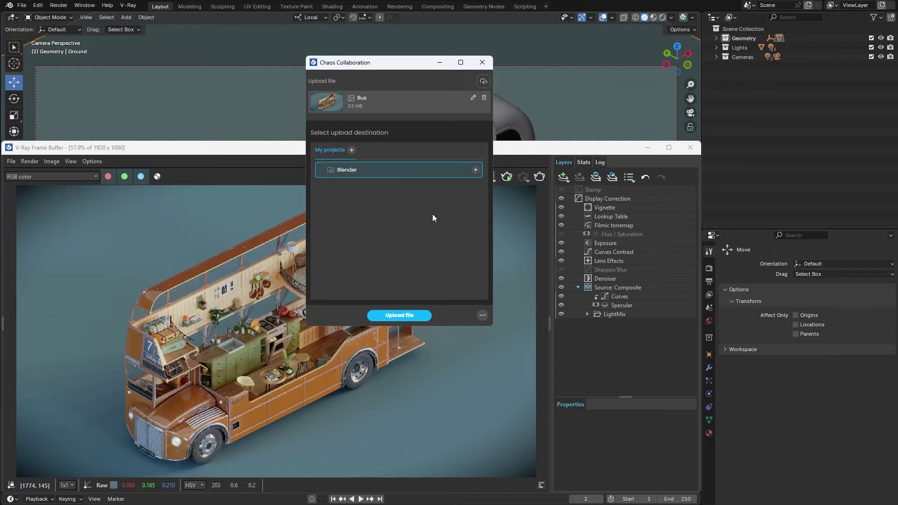
click(404, 316)
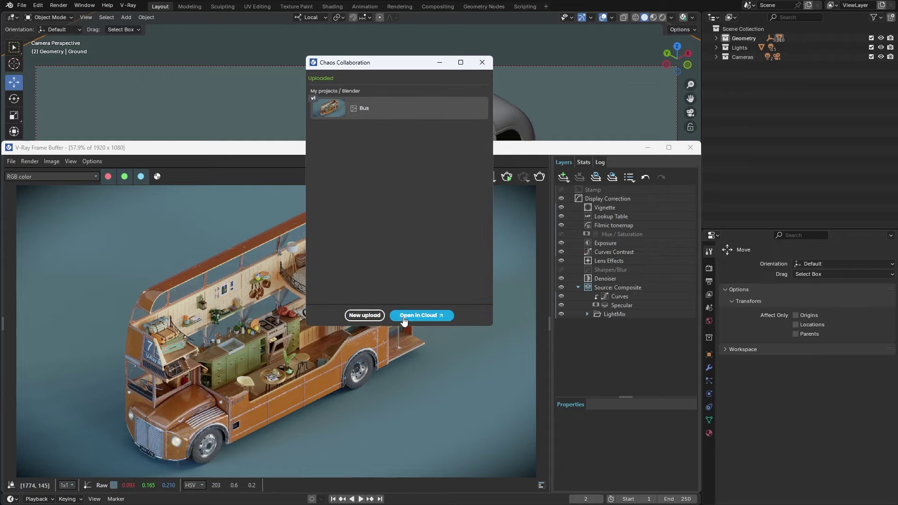
click(403, 316)
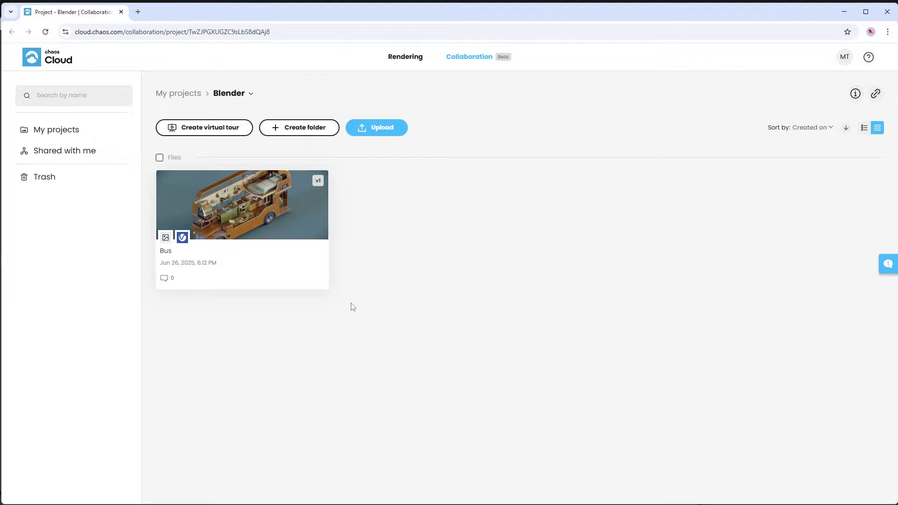
Step: Invite the collaborator's e-mail address to the Bus image with the Viewer role
click(318, 279)
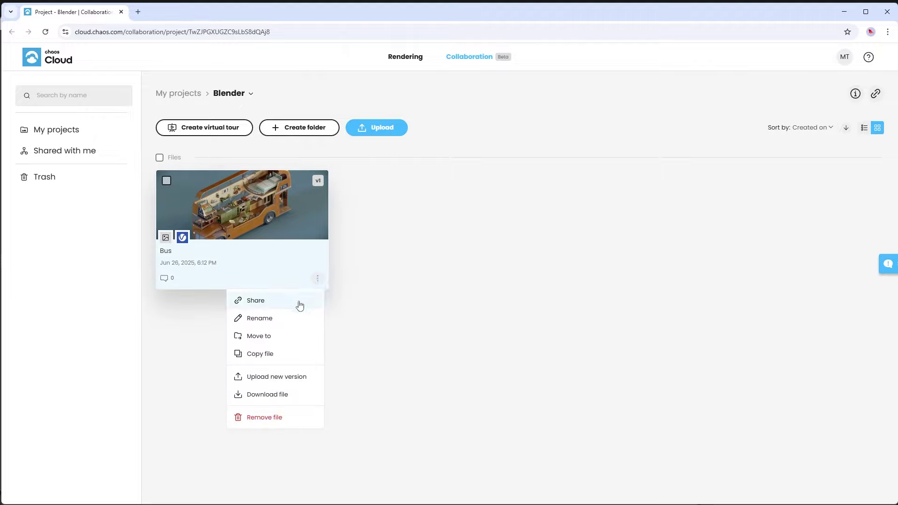
click(261, 308)
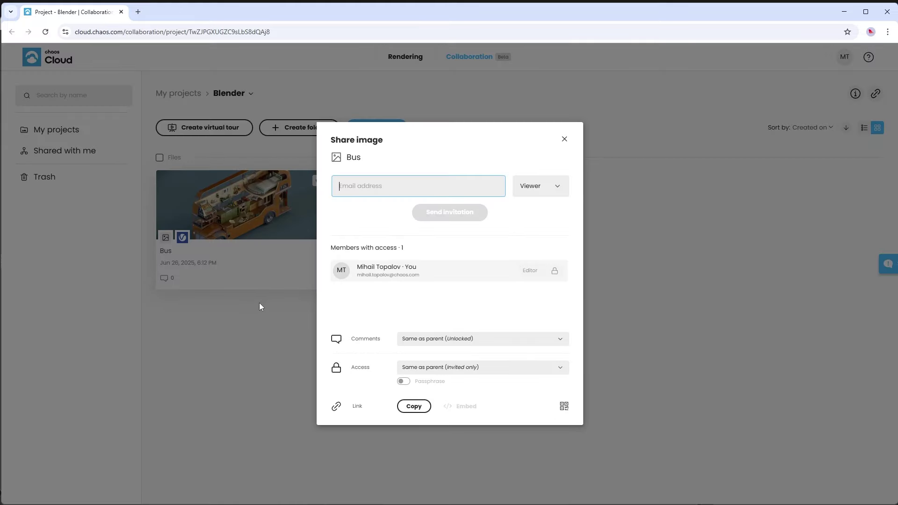
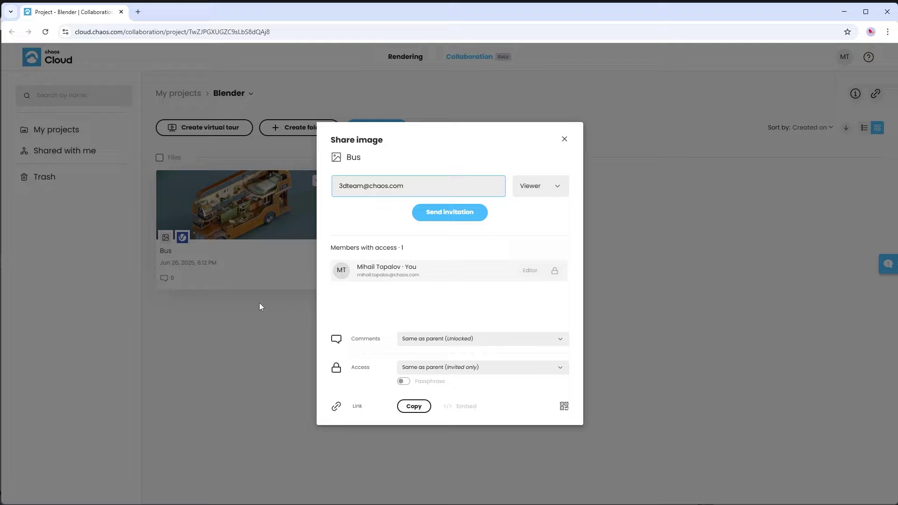
click(558, 187)
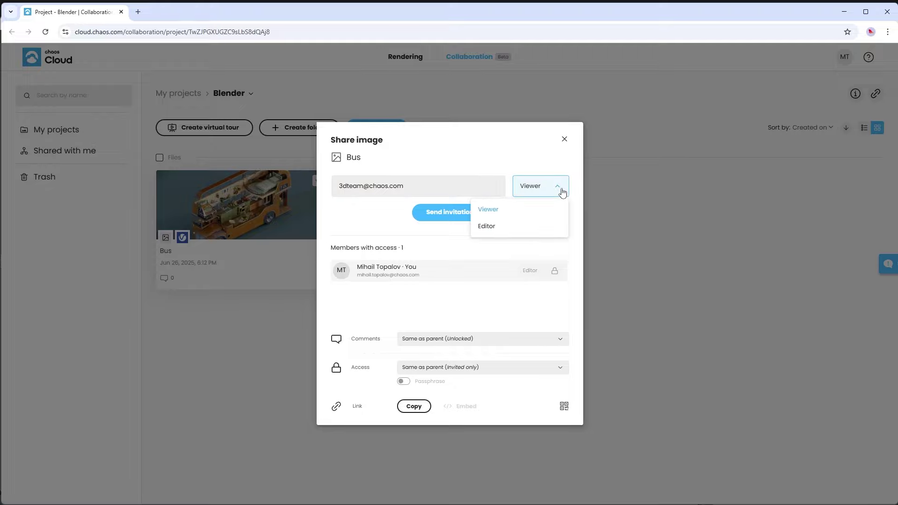
click(506, 213)
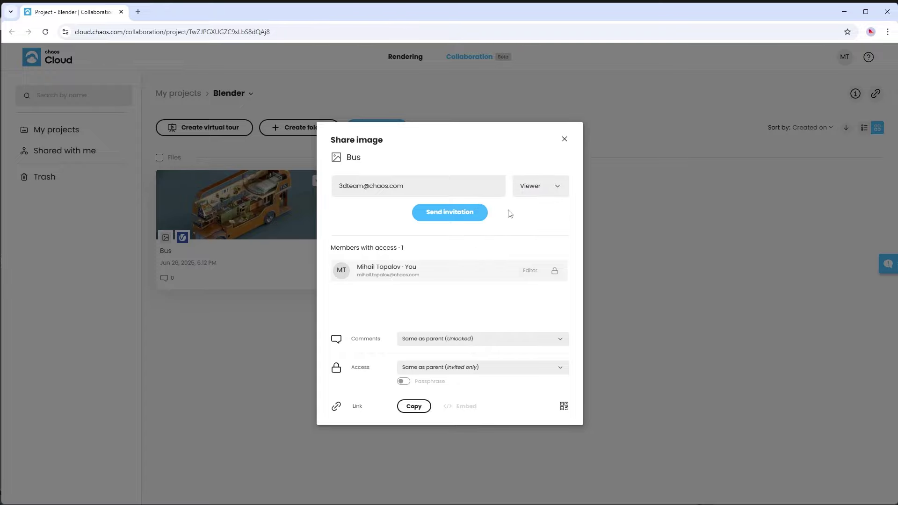
click(456, 216)
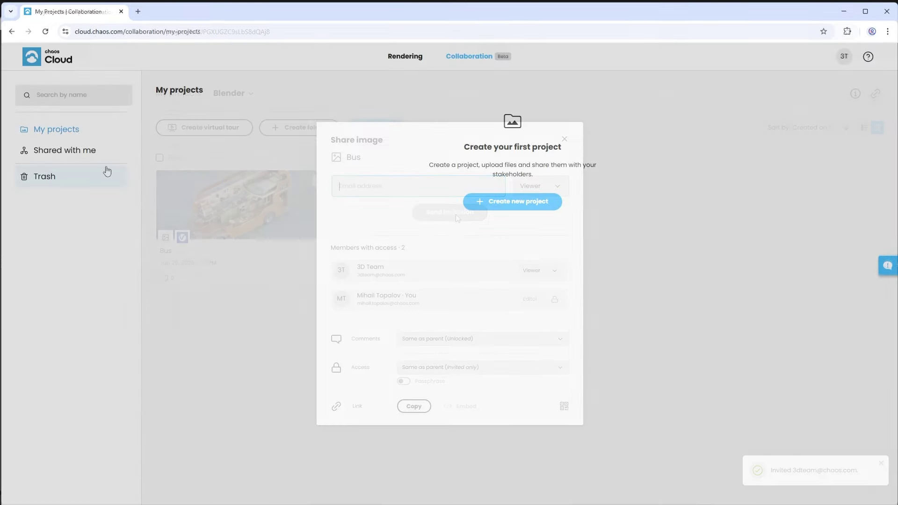
Step: Open Bus from Shared with me and pin 'Can you make the bus red' with red box and arrow markup
click(74, 153)
click(247, 179)
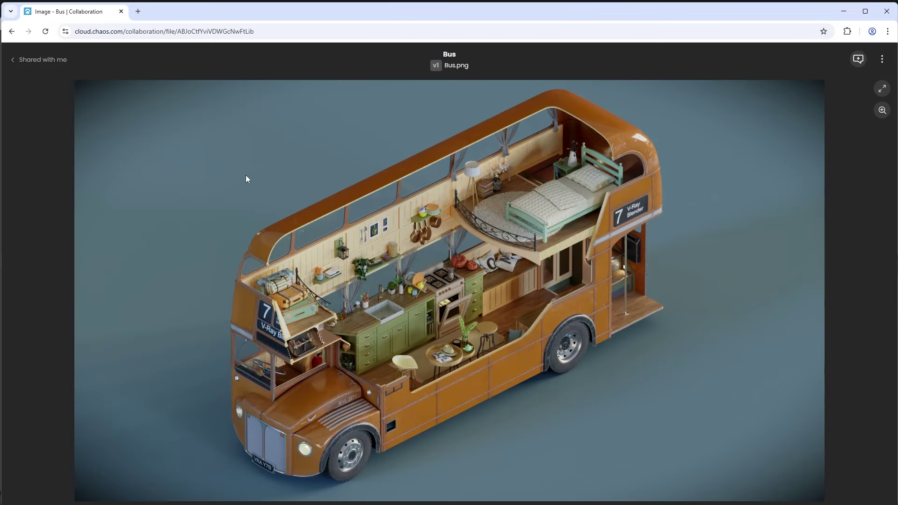
click(856, 60)
click(399, 157)
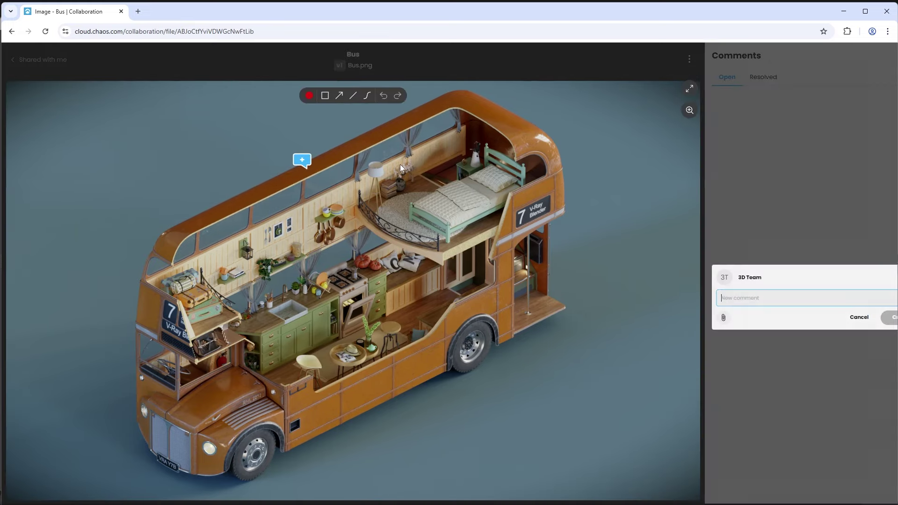
text(Can you make the bus red?)
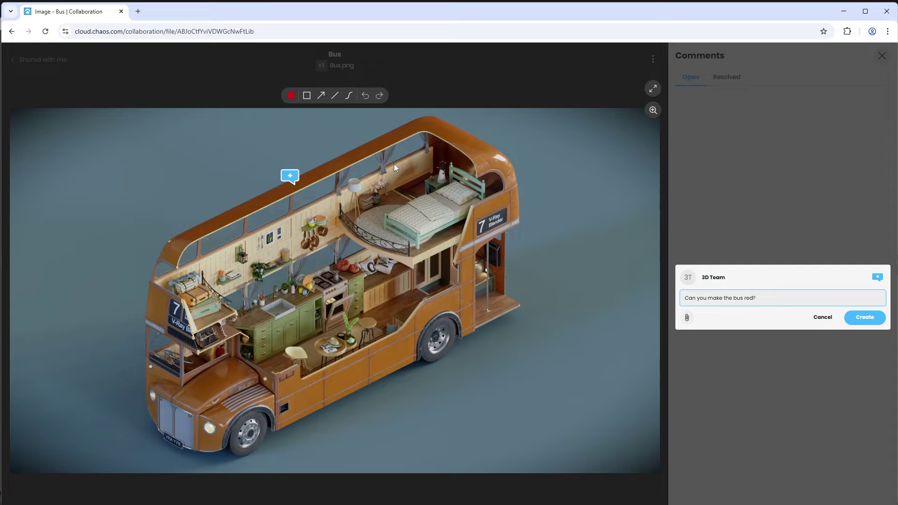
click(307, 100)
drag(441, 399, 340, 307)
click(321, 95)
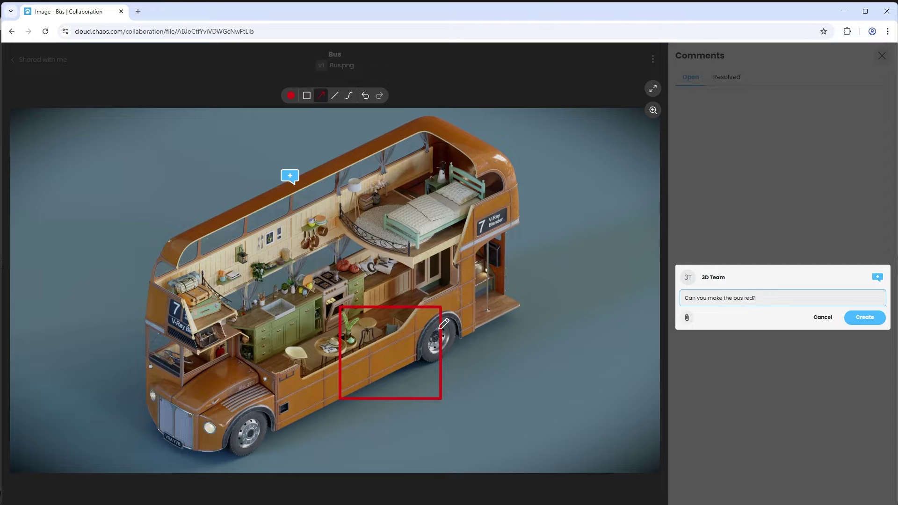
drag(490, 422, 404, 355)
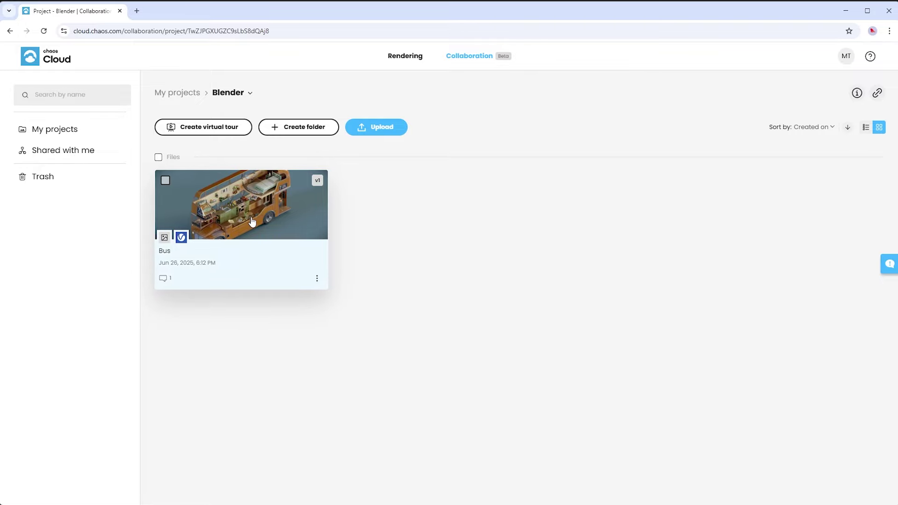
Step: Reply 'Sure!' to comment pin 1 on the Bus image
click(250, 216)
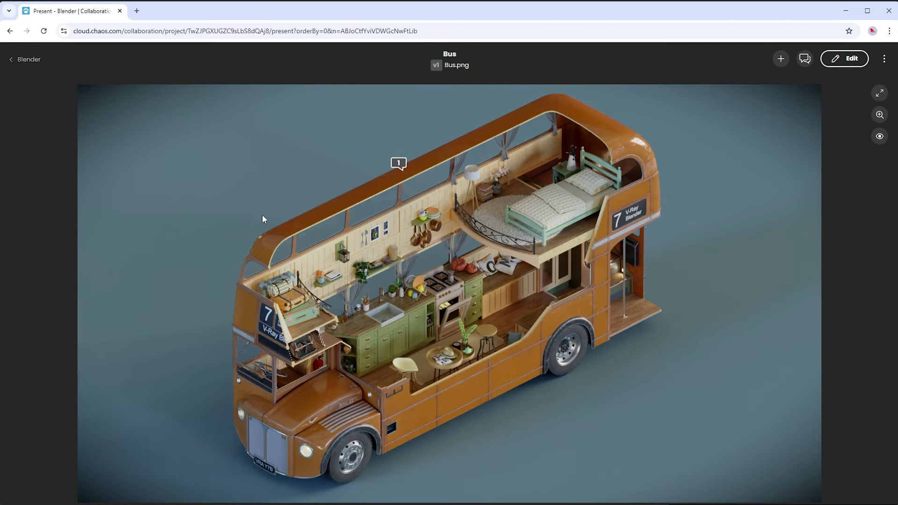
click(398, 163)
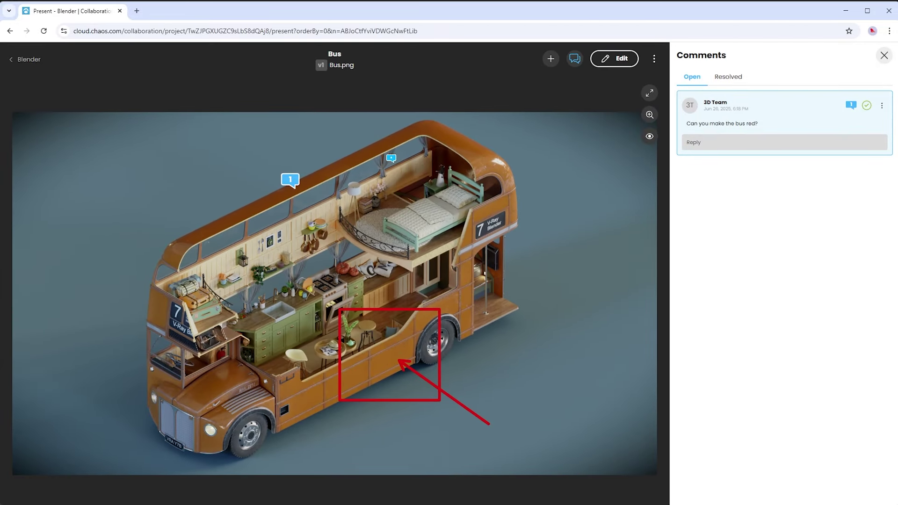
click(706, 143)
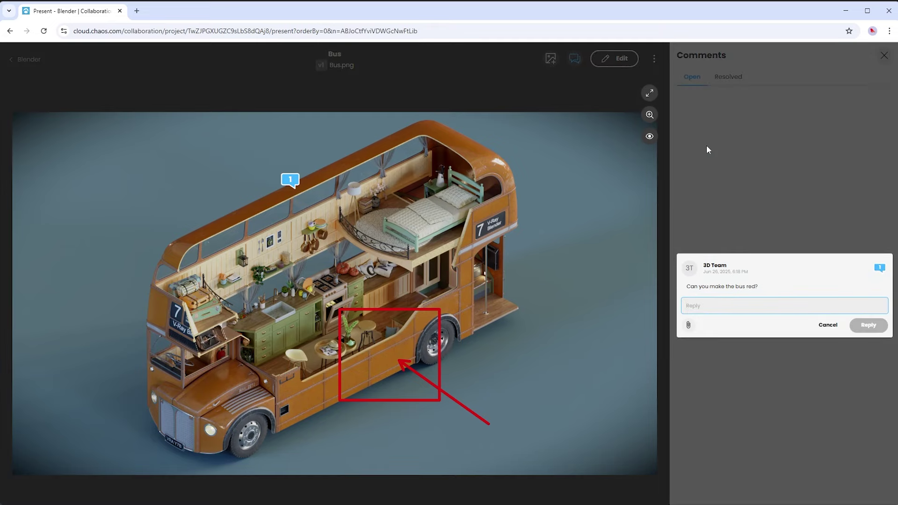
text(Sure!)
click(868, 324)
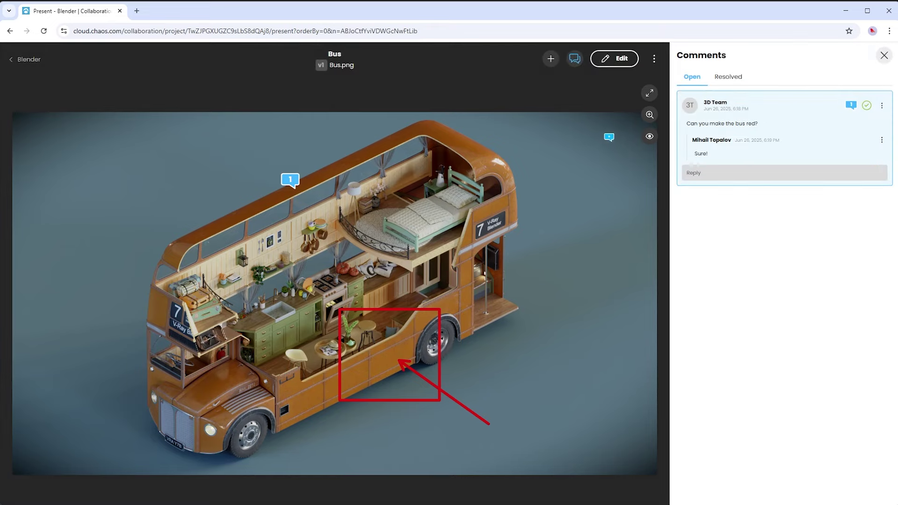
click(549, 61)
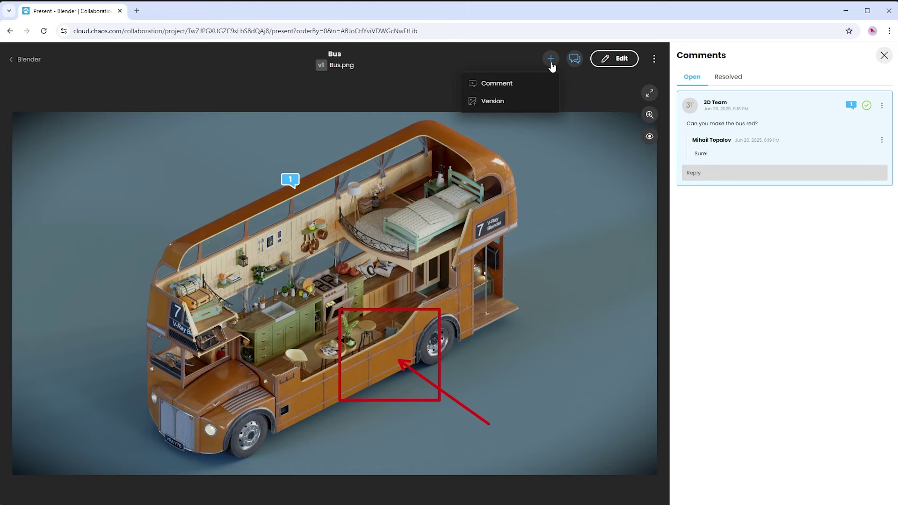
Step: Upload Bus_Edit.jpg as Bus version 2, then compare red and orange renders with the A/B slider and side-by-side
click(513, 102)
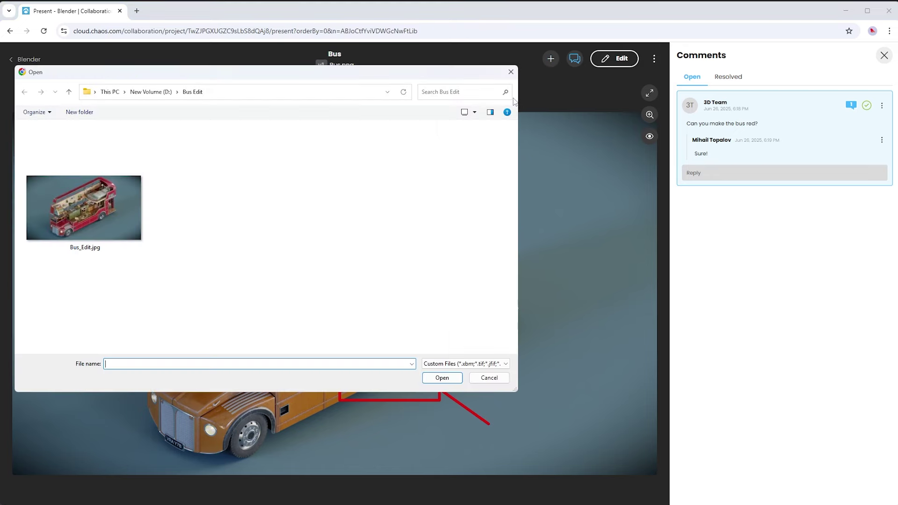
double_click(104, 197)
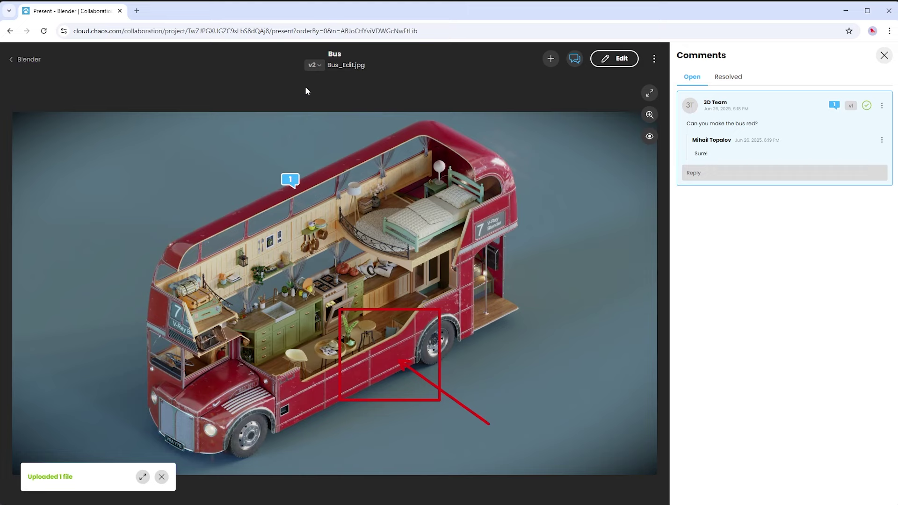
click(320, 71)
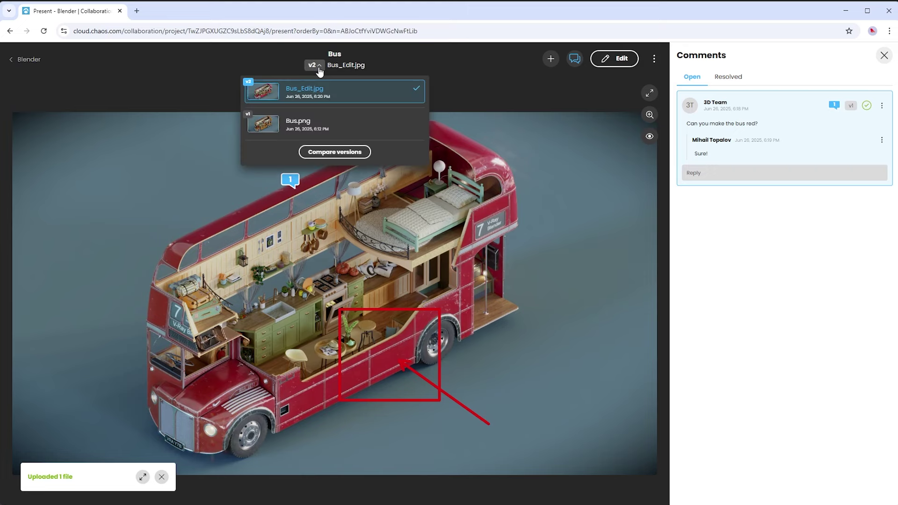
click(318, 152)
drag(388, 255, 442, 291)
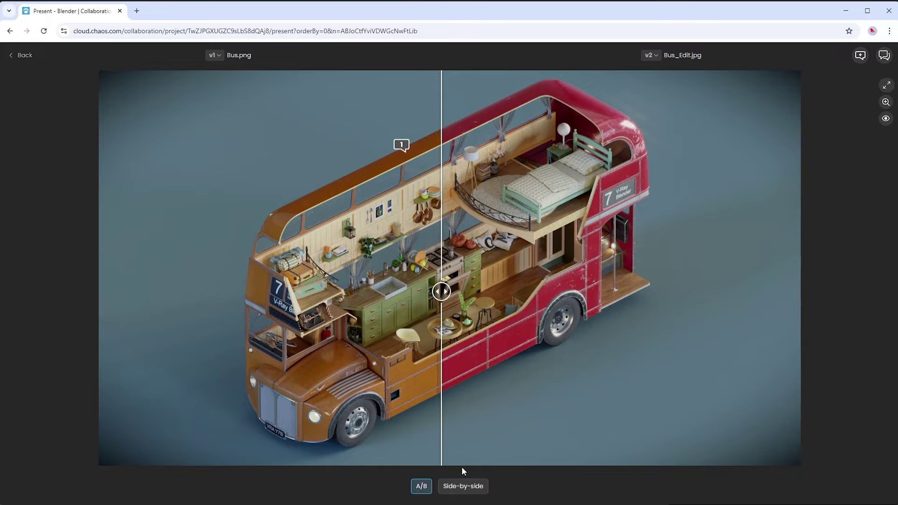
click(462, 486)
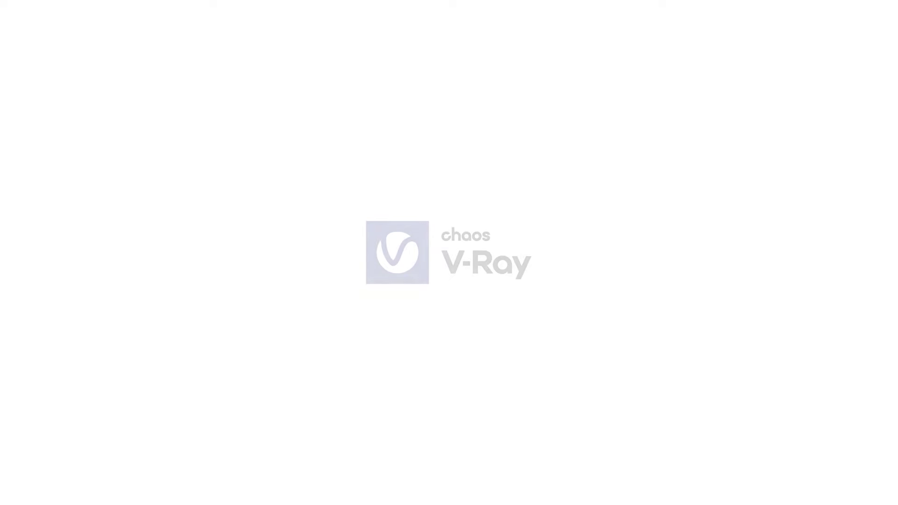